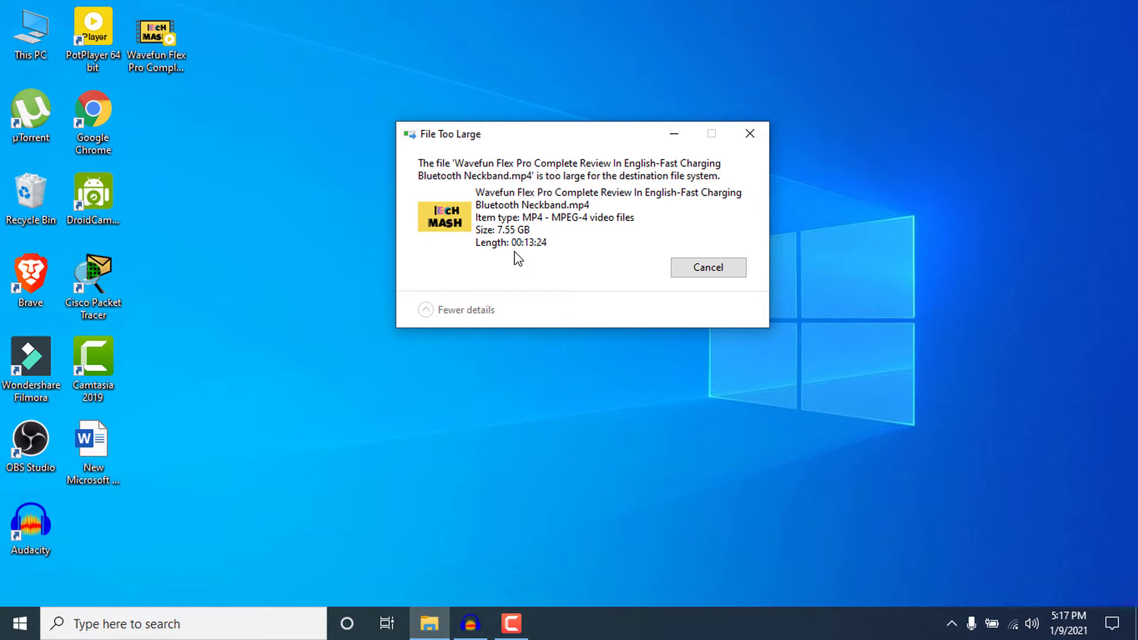
Dismiss the file-too-large warning and open This PC to view the drives.
click(674, 132)
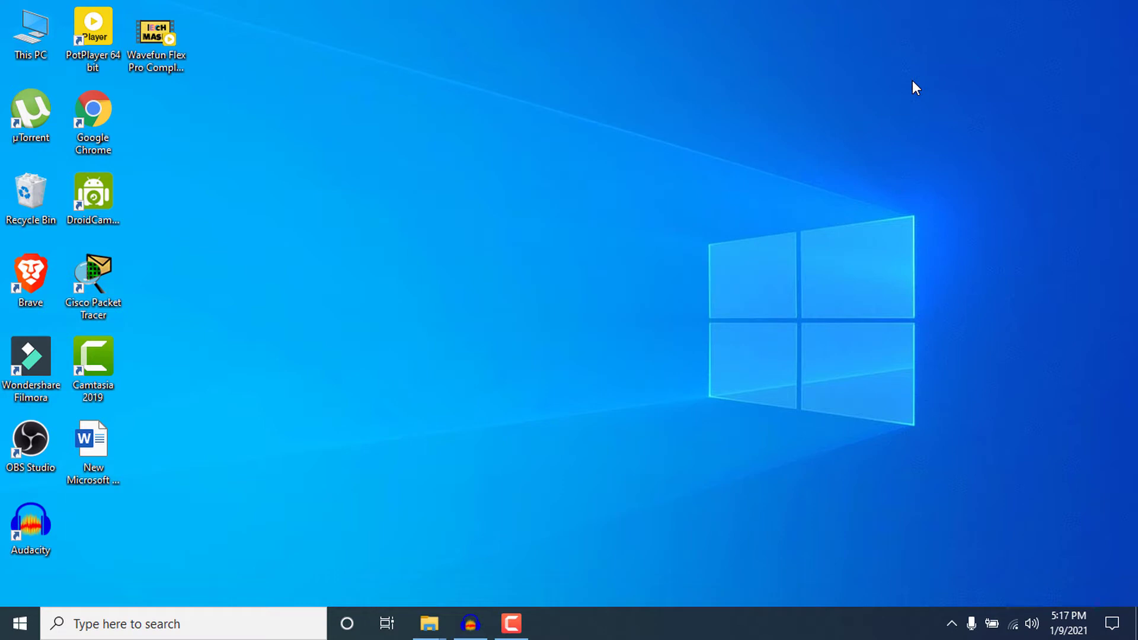
double_click(27, 36)
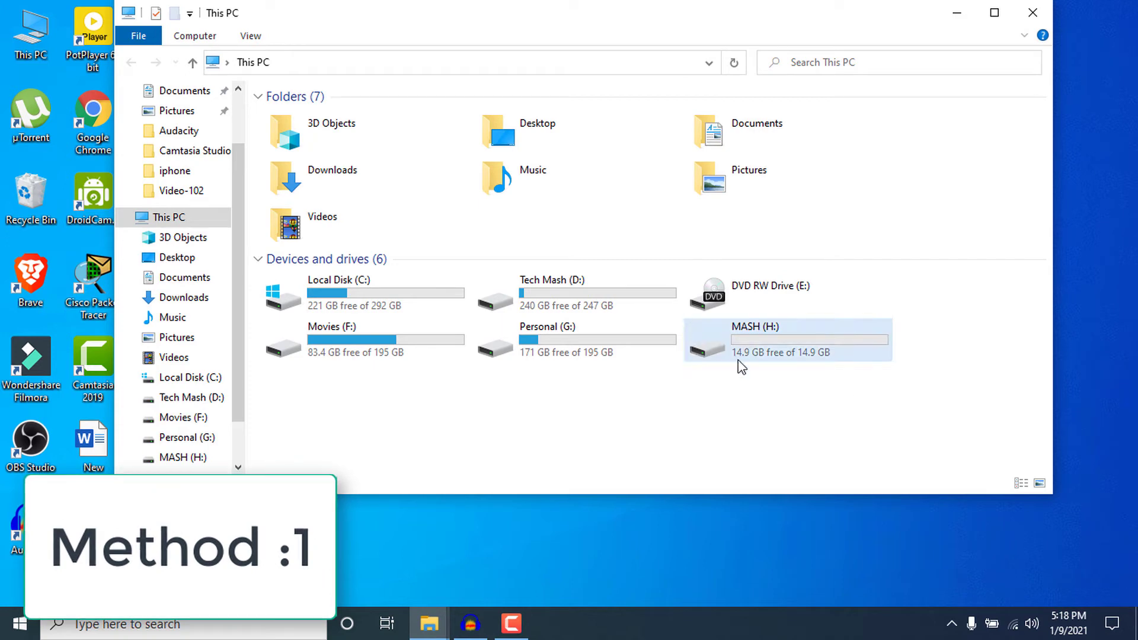
Check the MASH (H:) drive properties to confirm it uses FAT32.
click(743, 356)
right_click(744, 358)
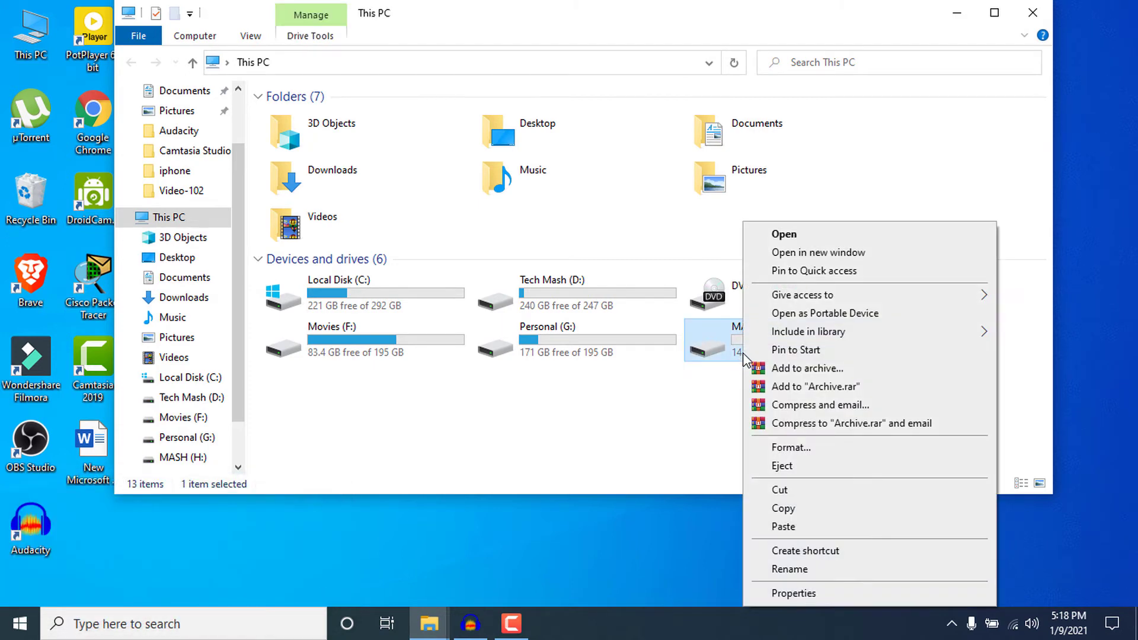
click(781, 597)
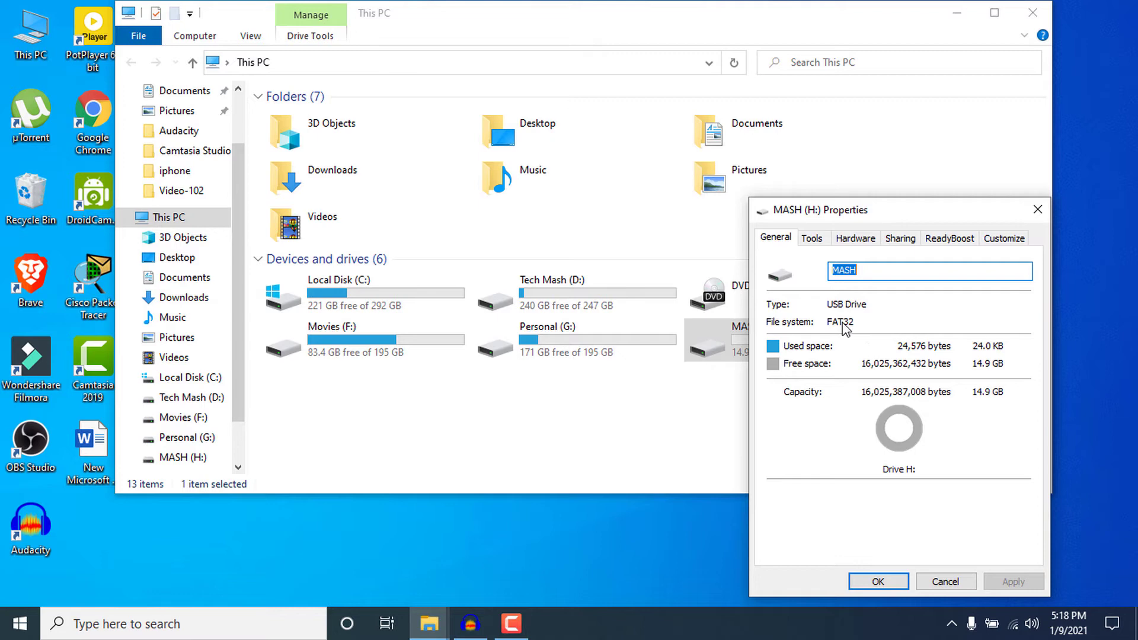
click(1039, 210)
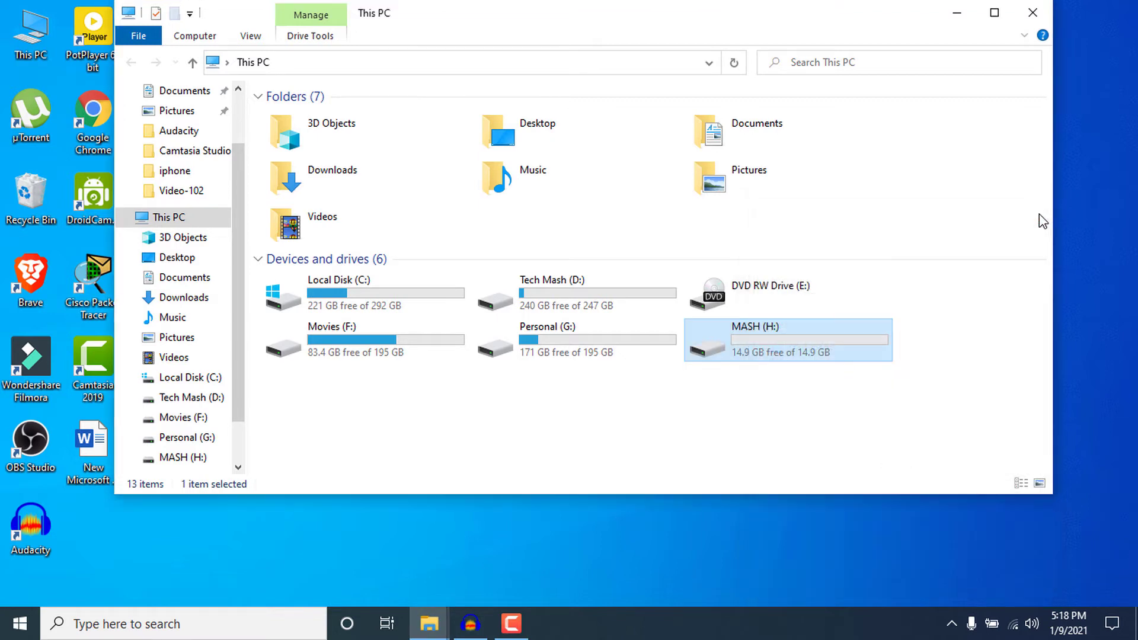
Format MASH (H:) with the NTFS file system, confirming the erase.
right_click(735, 355)
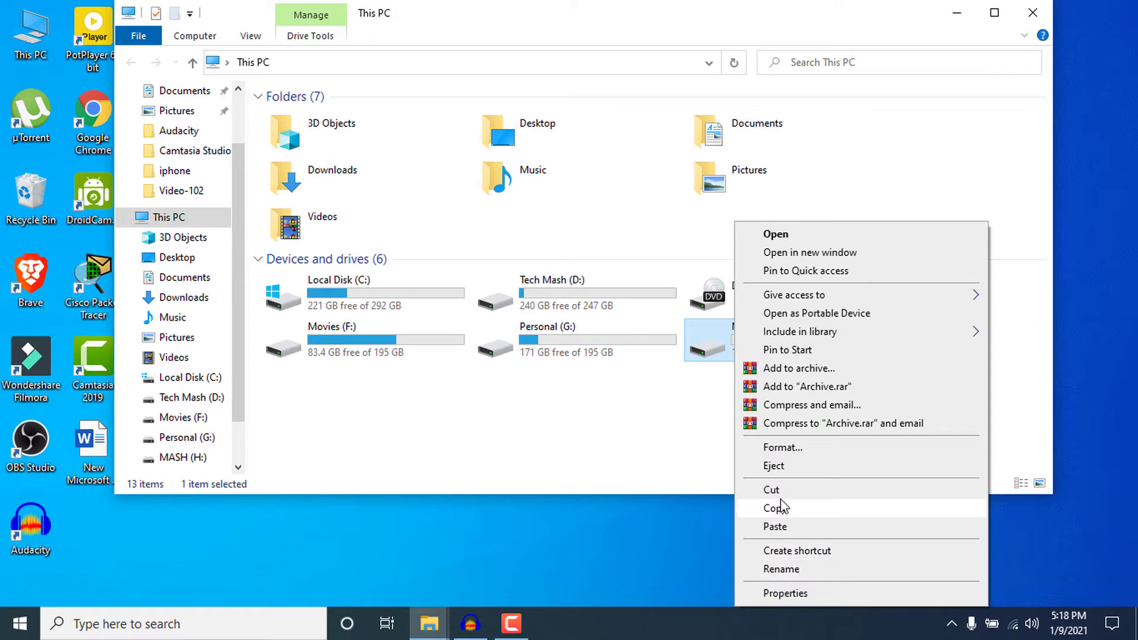
click(778, 448)
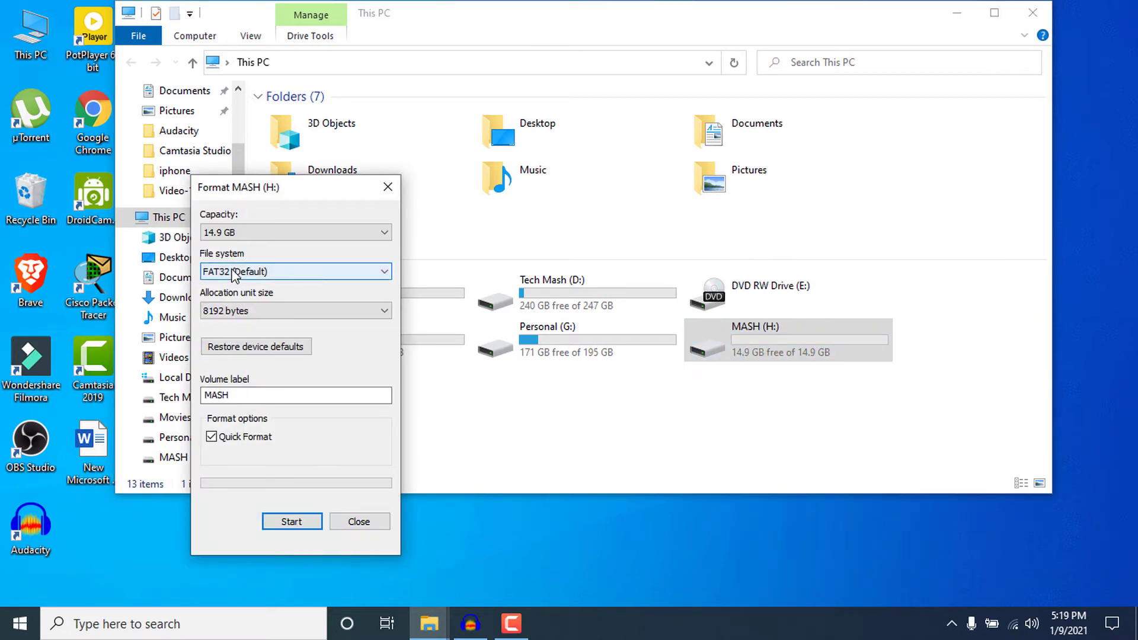
click(236, 275)
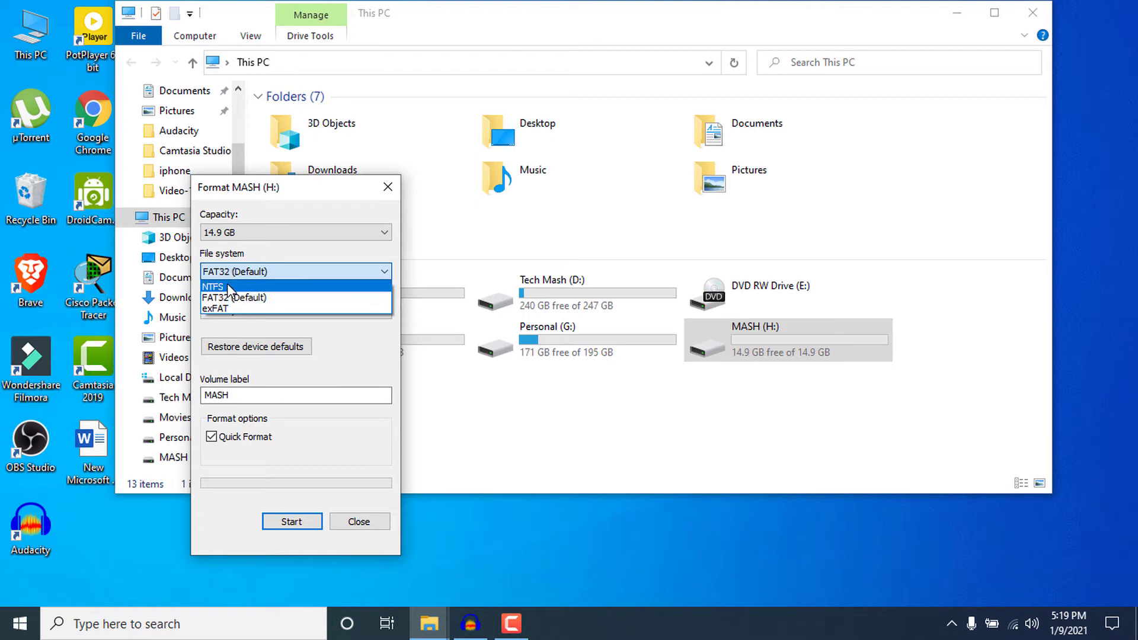
click(228, 287)
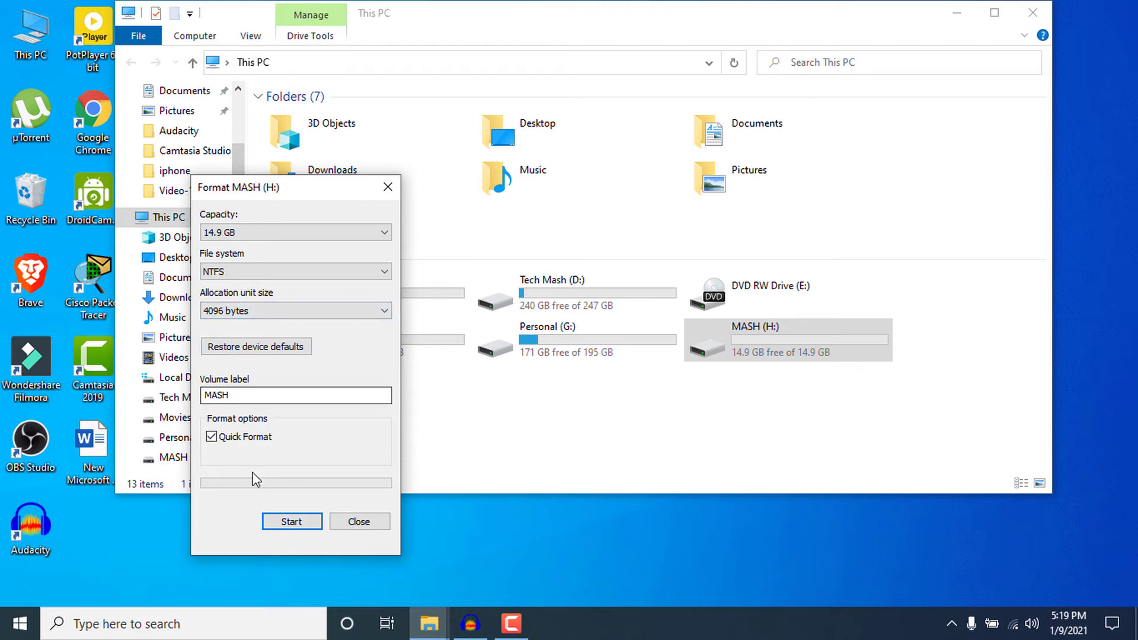
click(286, 519)
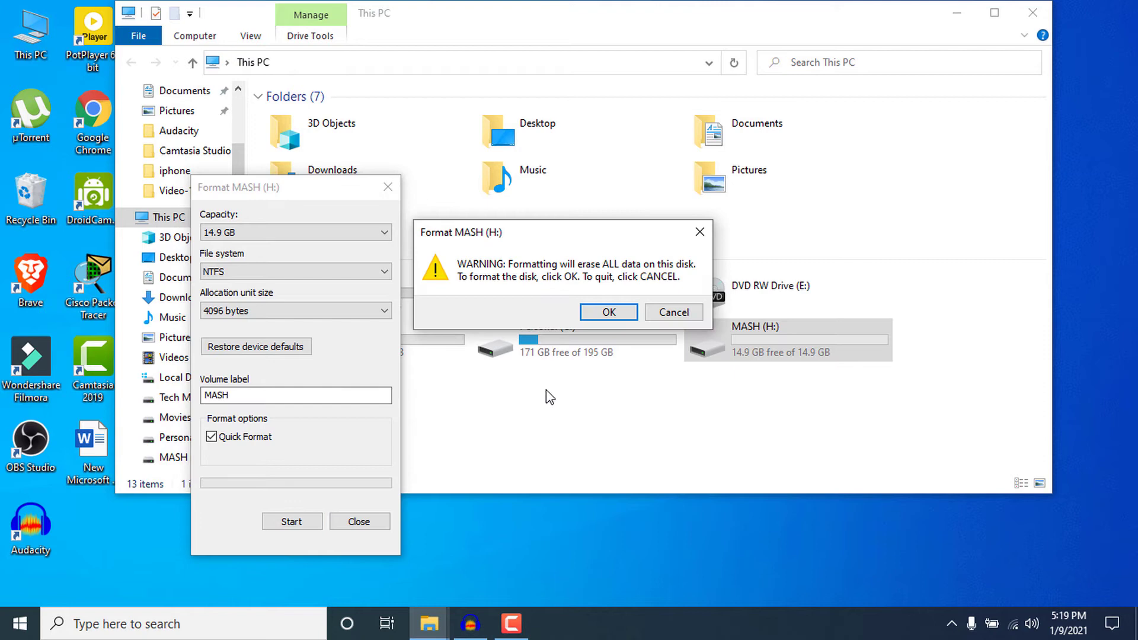
key(Return)
key(Return)
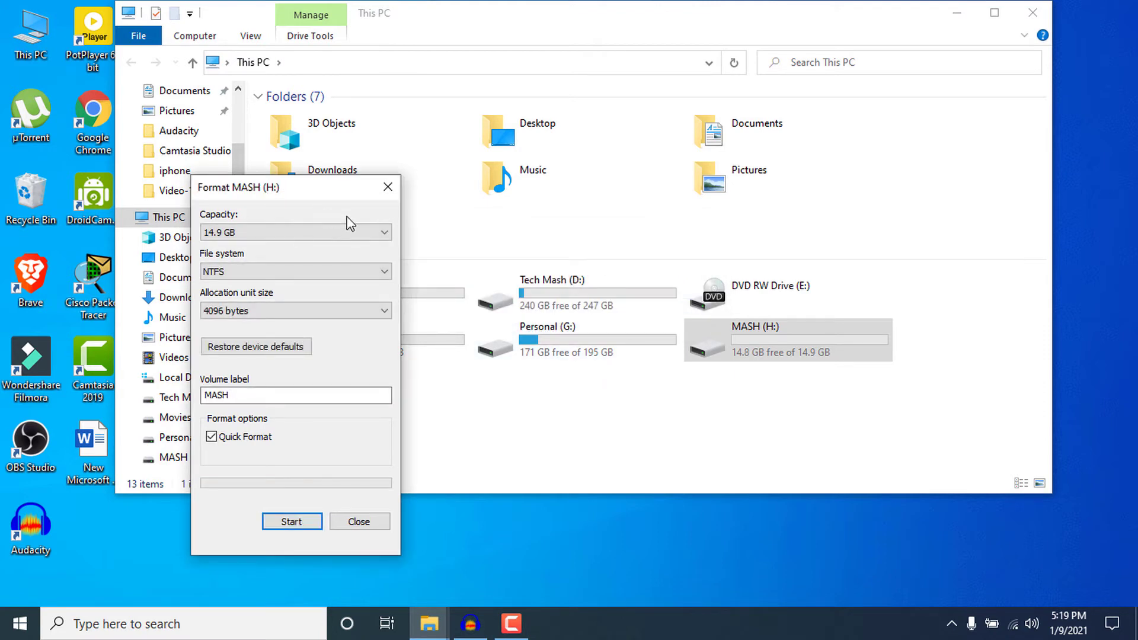
Copy the Wavefun Flex review video from the desktop.
click(386, 188)
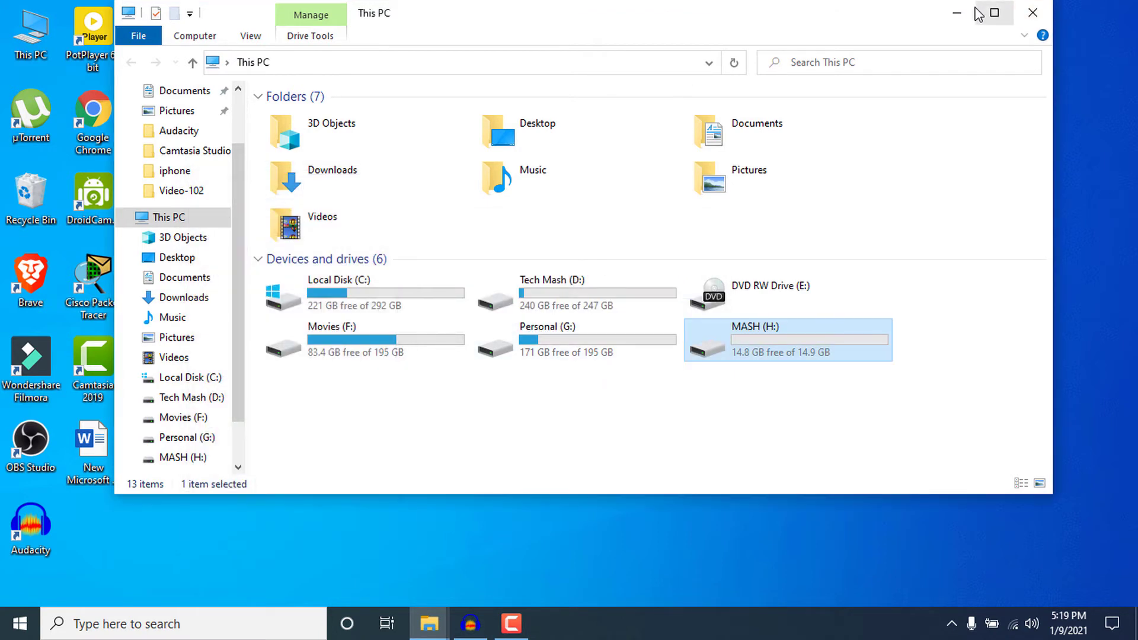
click(957, 13)
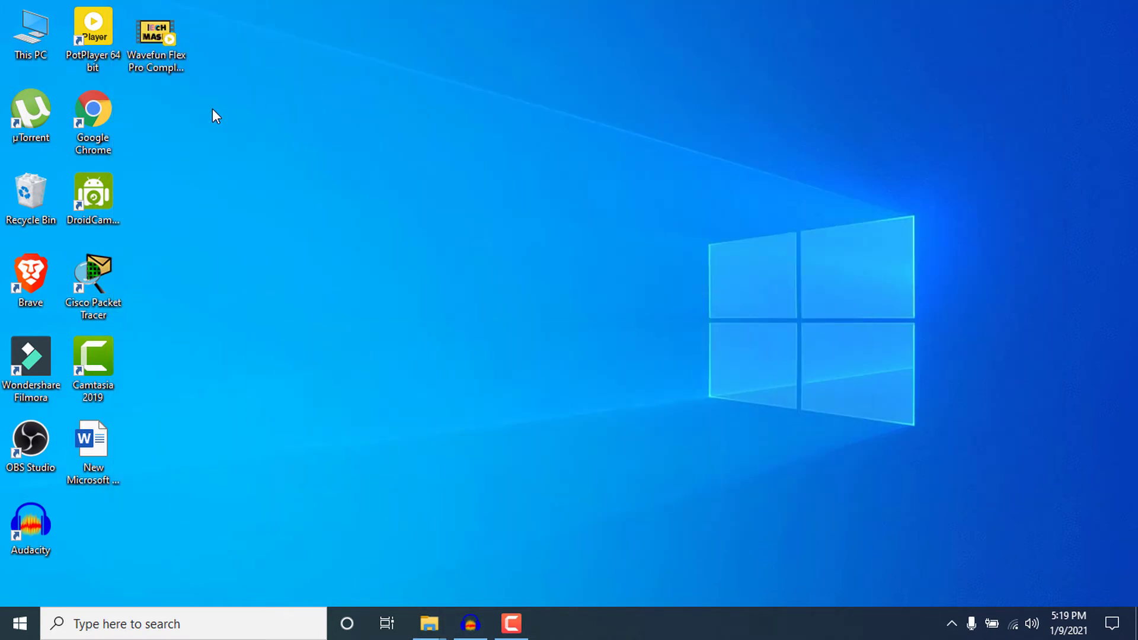
click(160, 35)
right_click(170, 37)
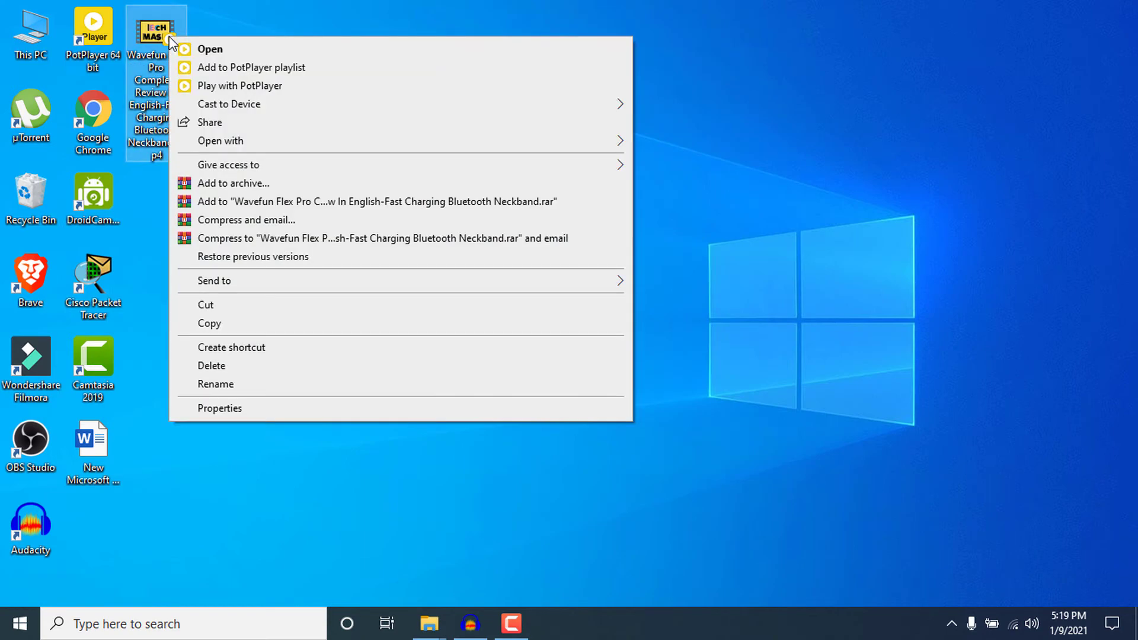
click(251, 325)
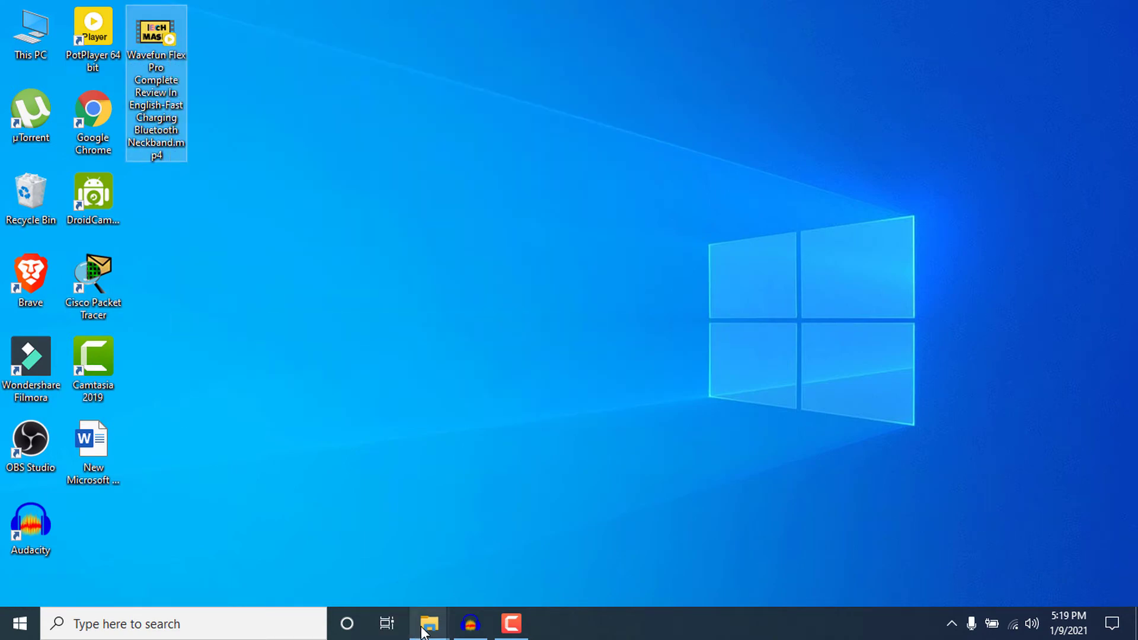
Paste the video into MASH (H:), then cancel the running copy.
mouse_move(429, 623)
click(500, 575)
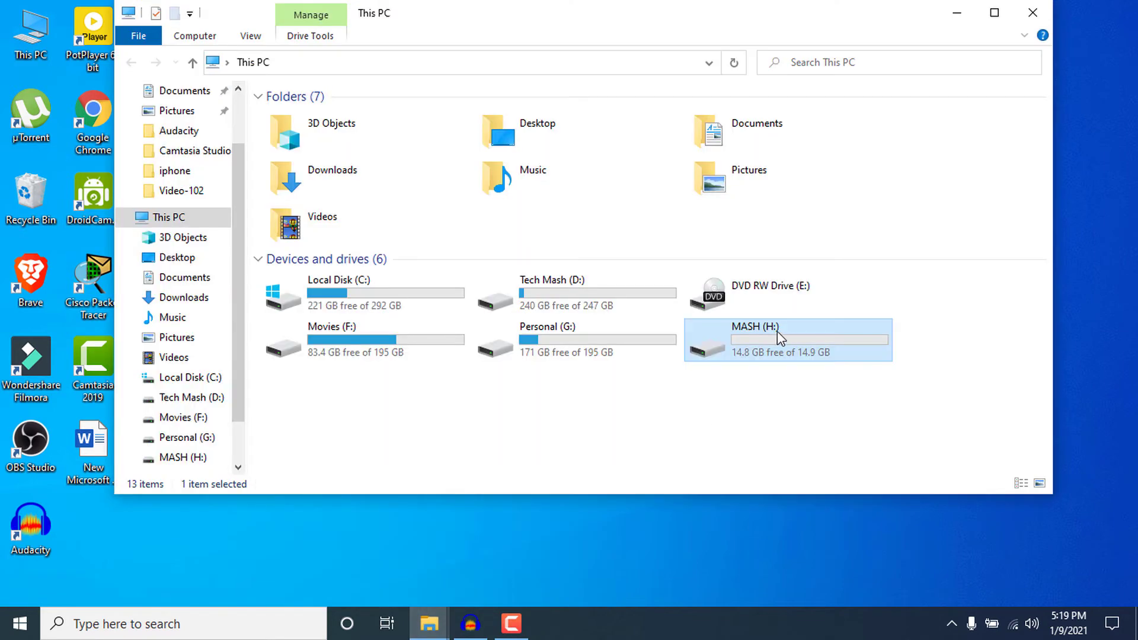
double_click(773, 335)
right_click(774, 335)
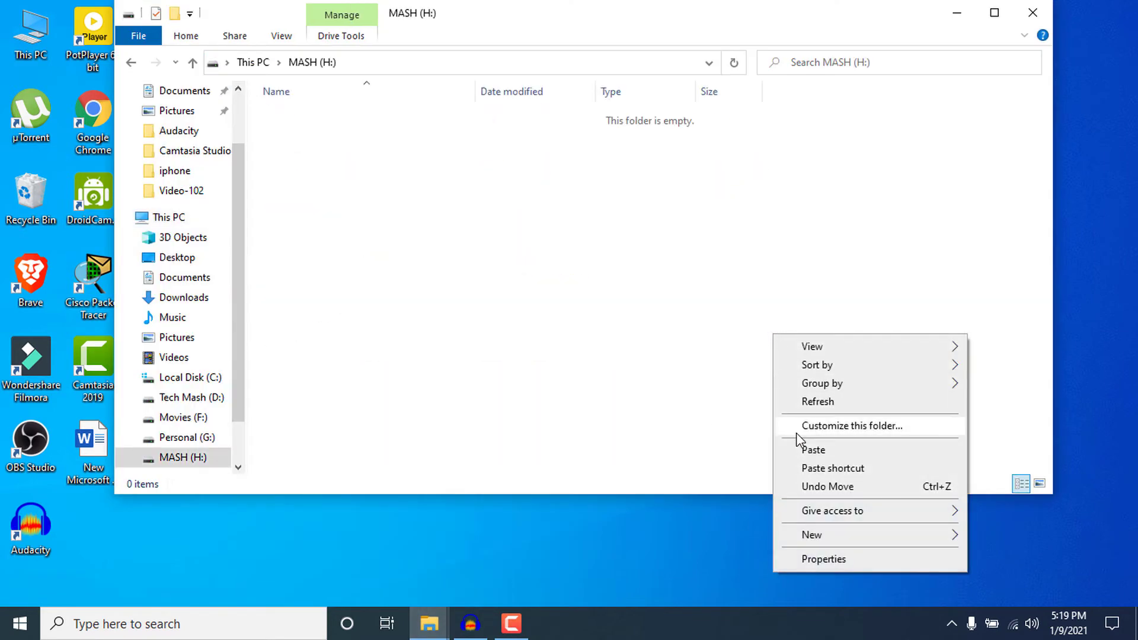
click(812, 450)
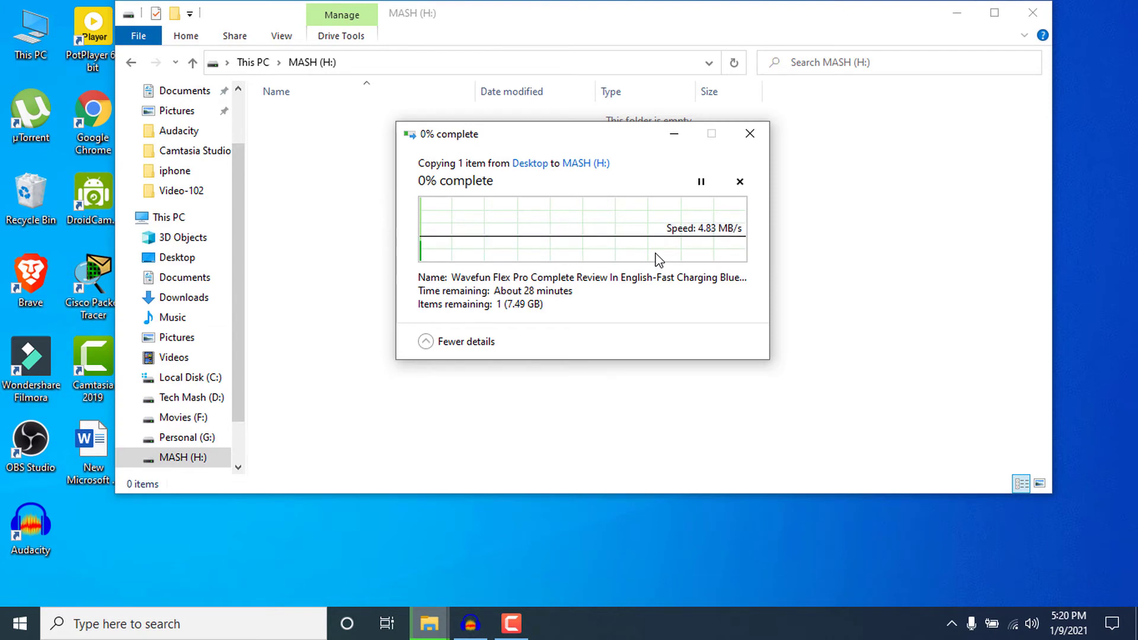
click(739, 185)
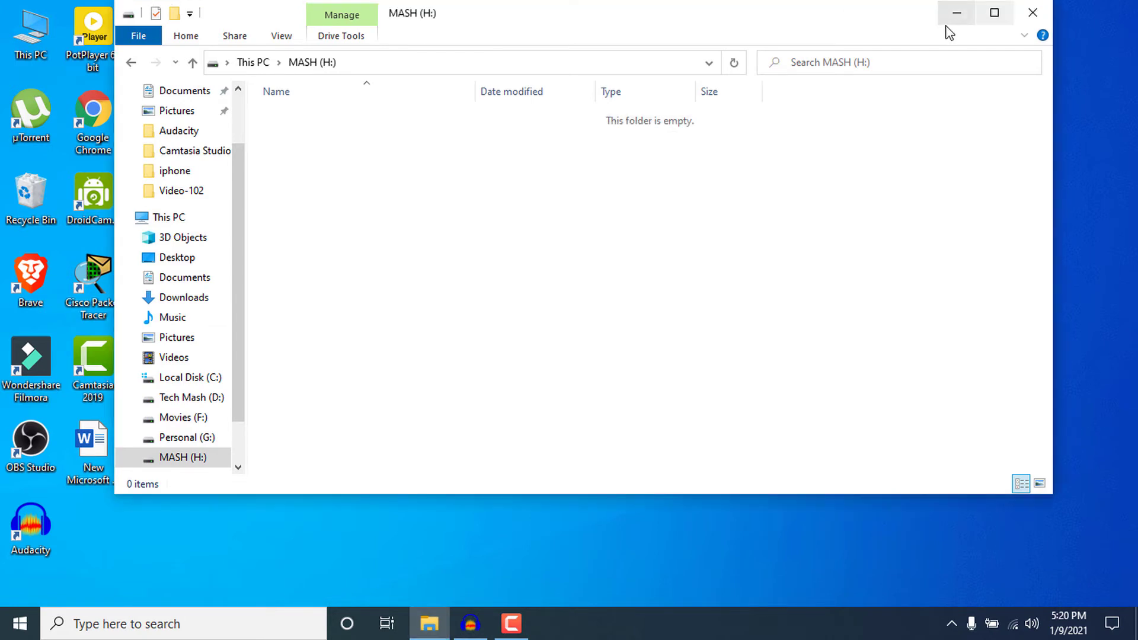
Launch Command Prompt as administrator from a cmd search.
click(1037, 16)
click(29, 34)
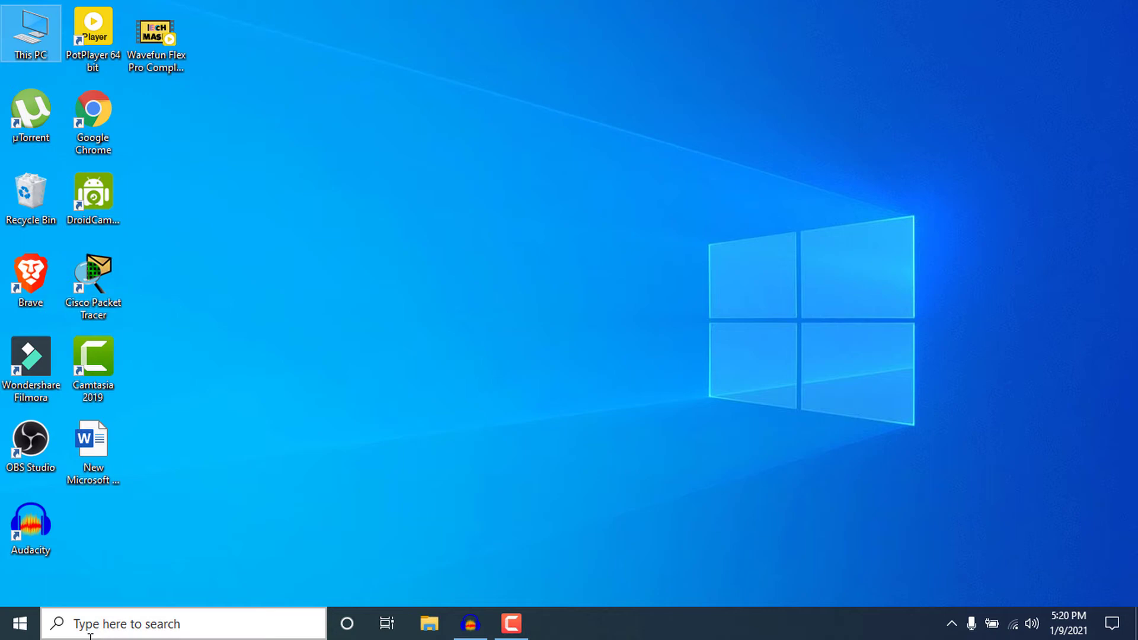
click(116, 633)
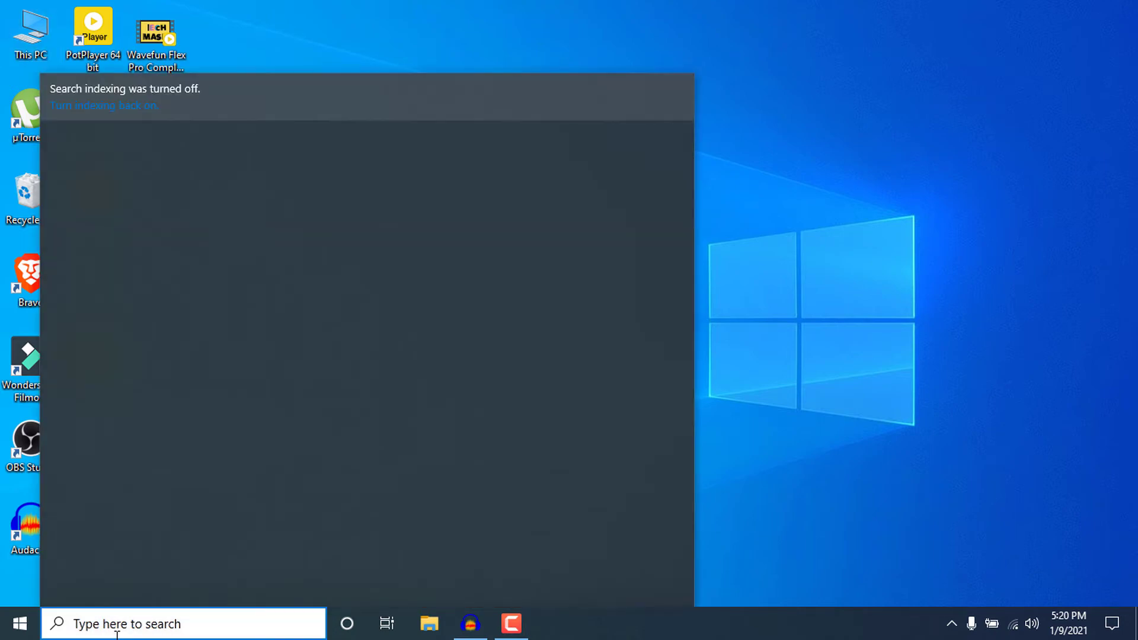
text(cmd)
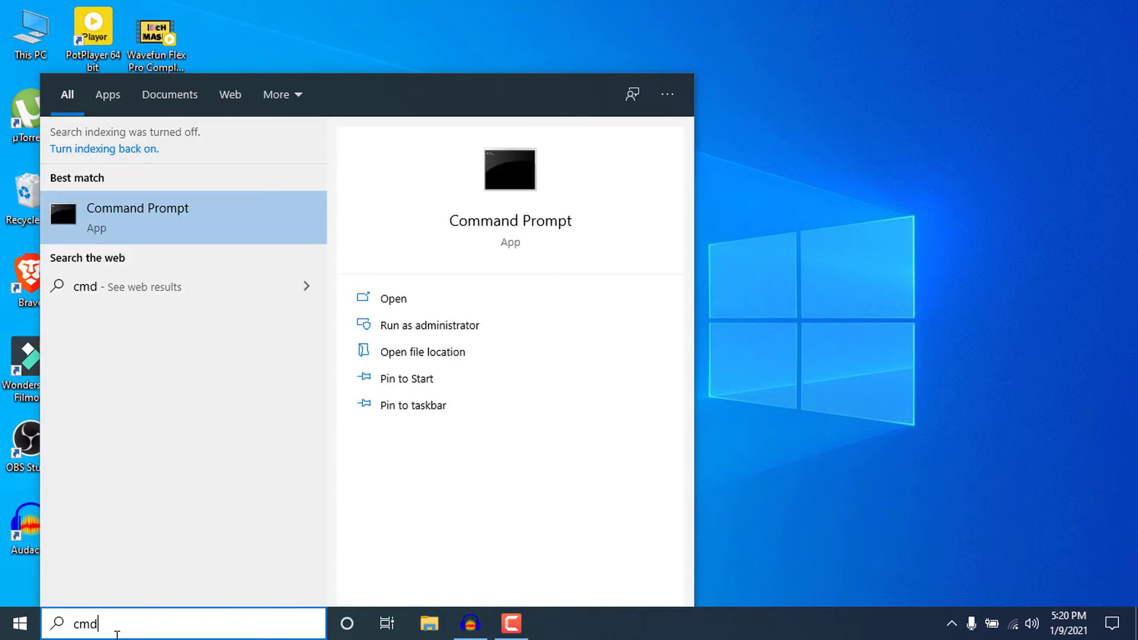
click(377, 325)
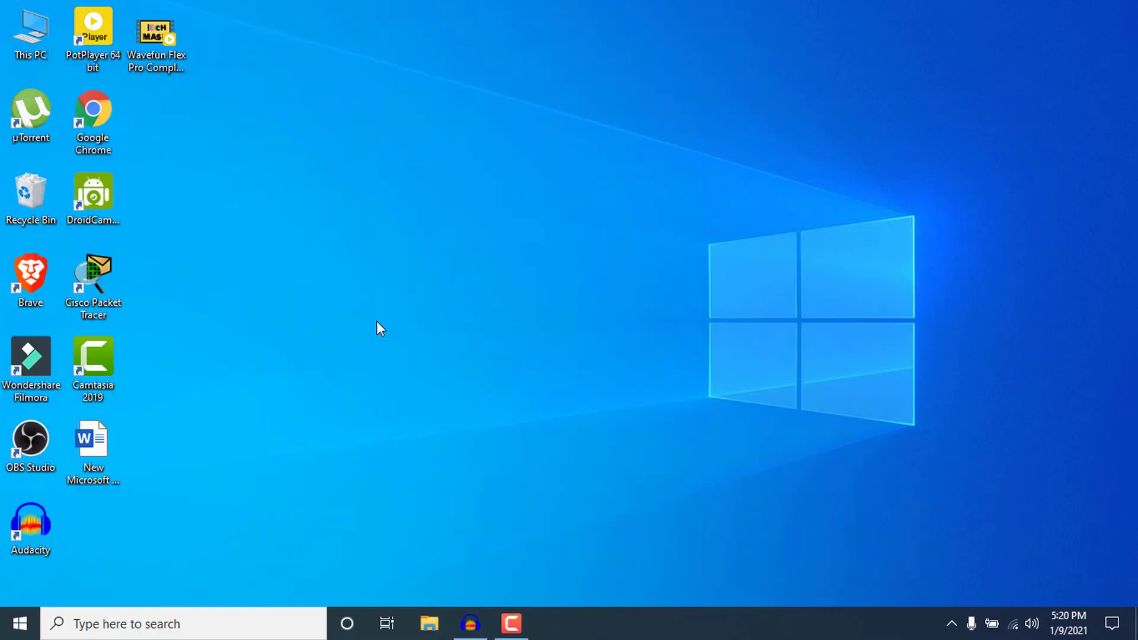
Check MASH (H:) shows 14.8 GB free in This PC, then restore Command Prompt.
key(super+d)
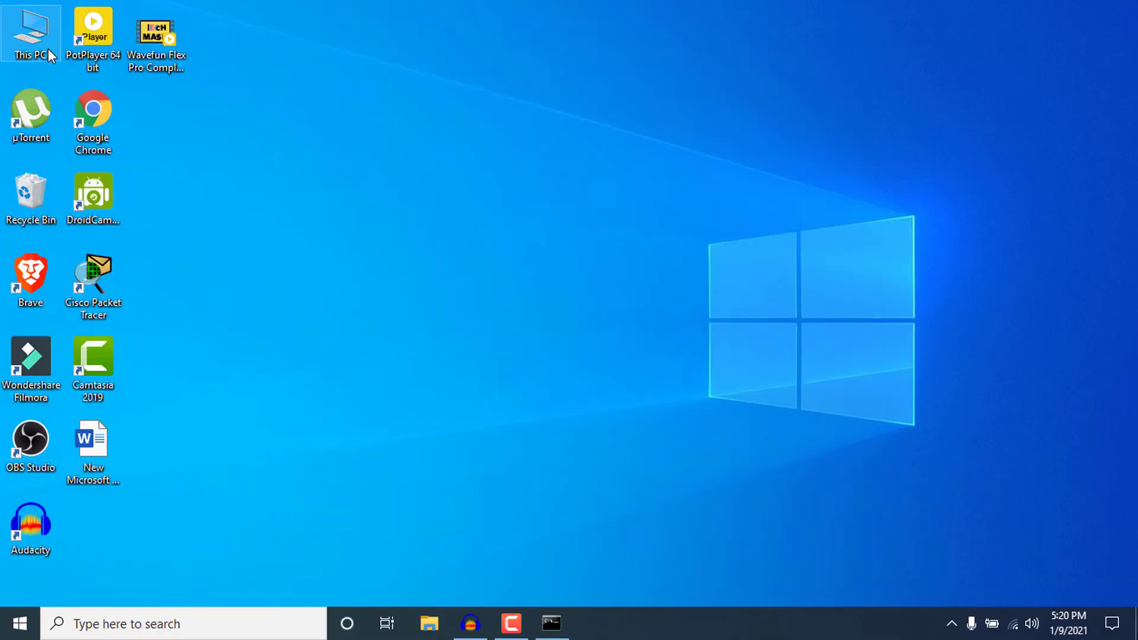
double_click(48, 49)
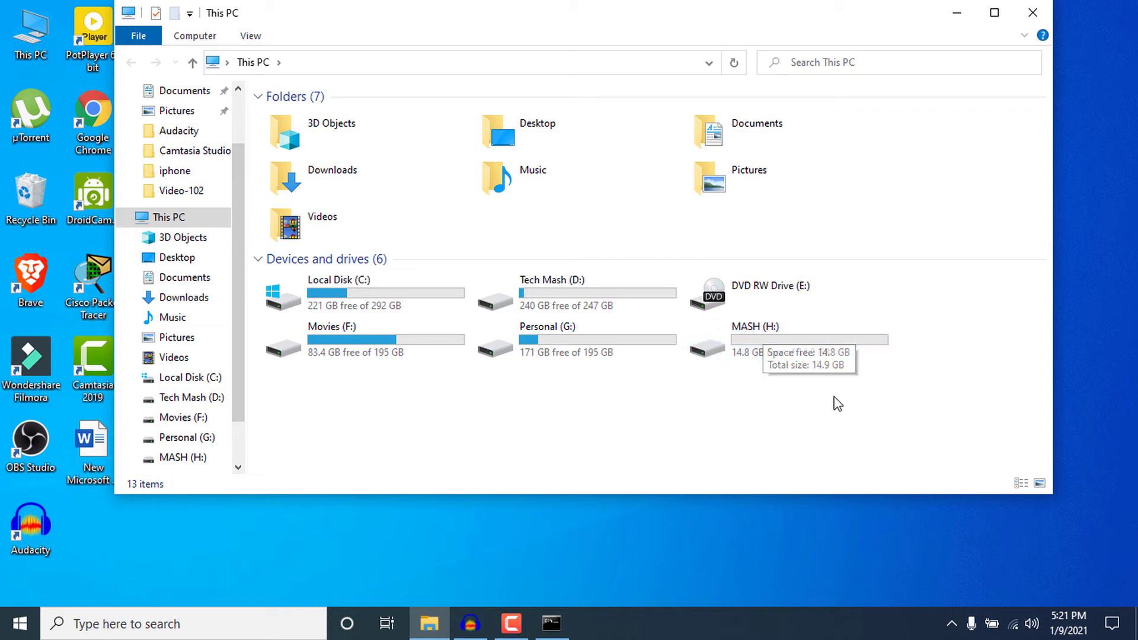
click(772, 343)
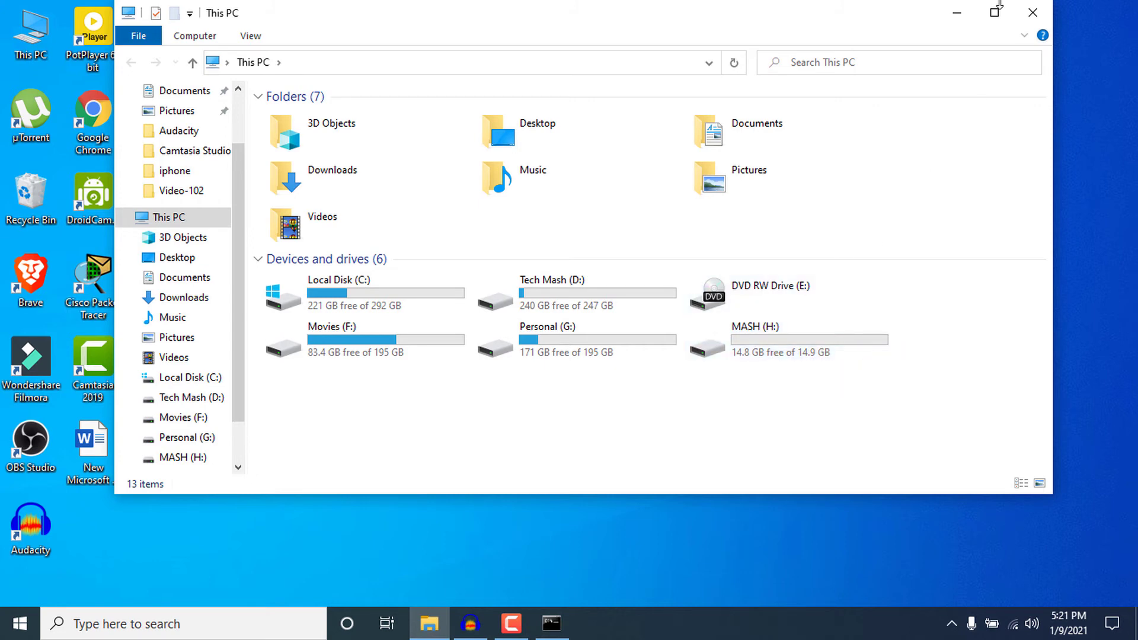
click(941, 10)
click(550, 611)
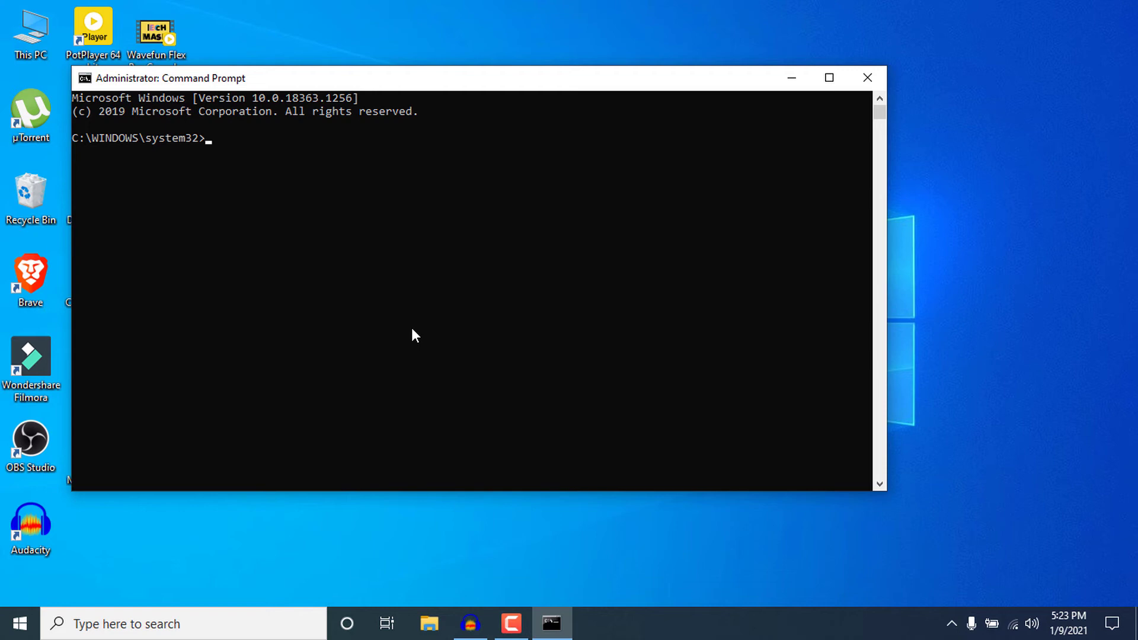
Run CONVERT h: /FS:NTFS /NOSECURITY to convert the MASH drive.
text(CONVERT h: /FS:NTFS /NOSECURITY)
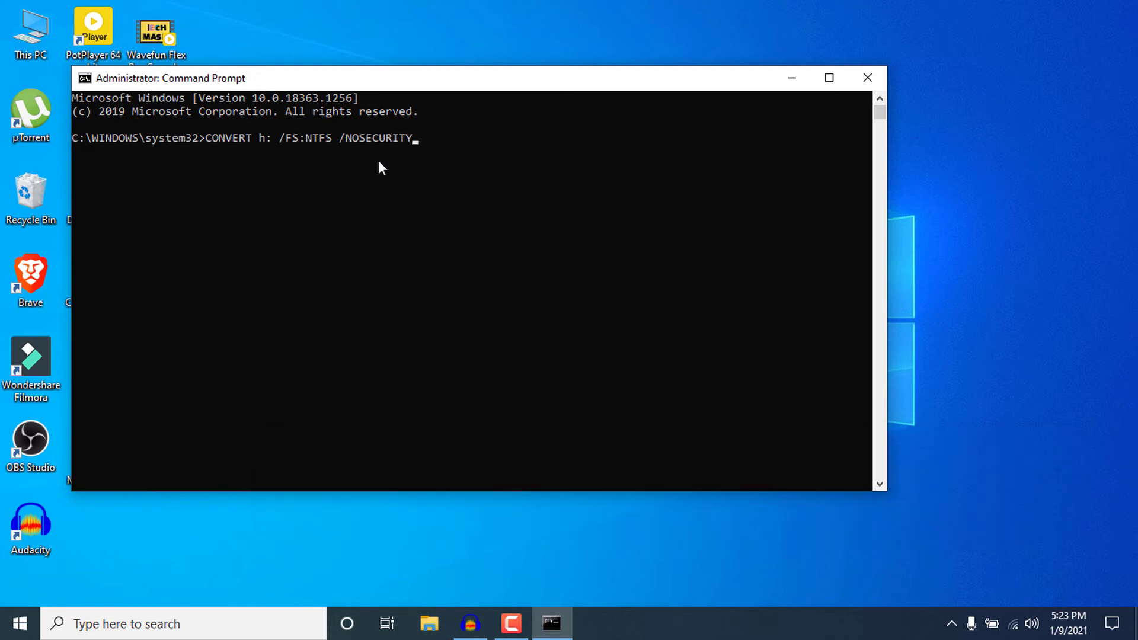
key(Return)
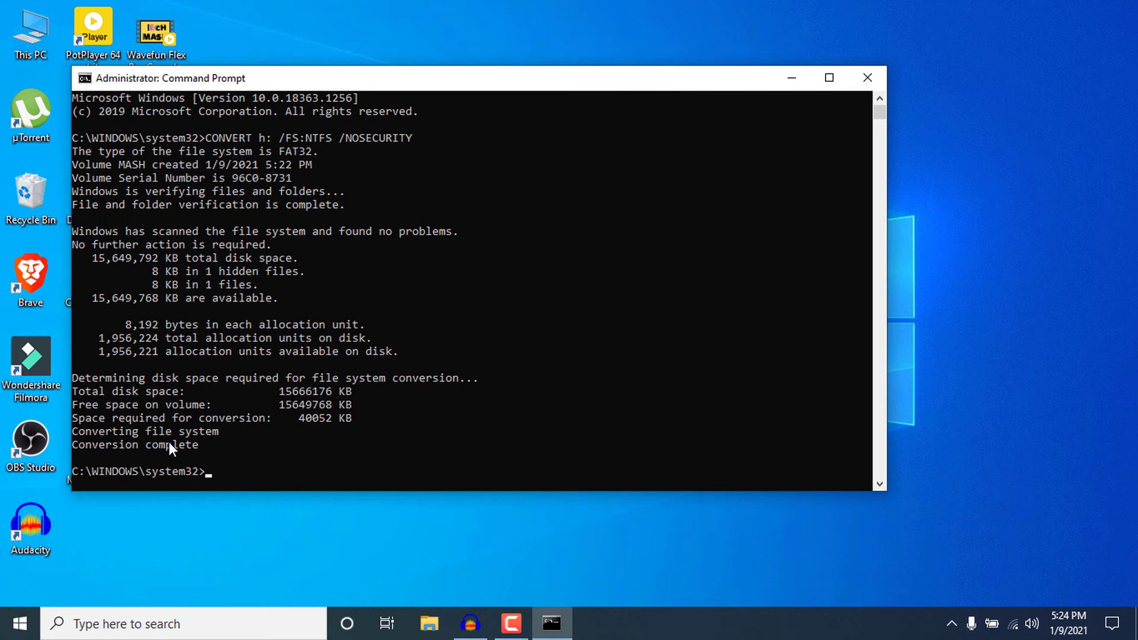
Close Command Prompt and confirm NTFS in the MASH (H:) drive properties.
click(867, 81)
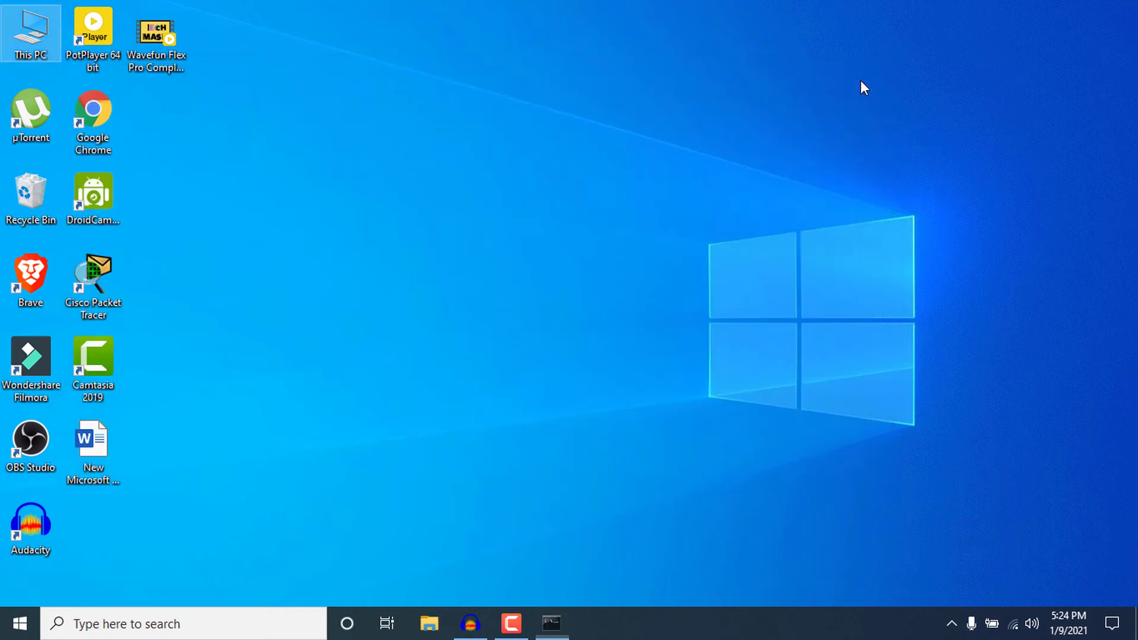
double_click(6, 15)
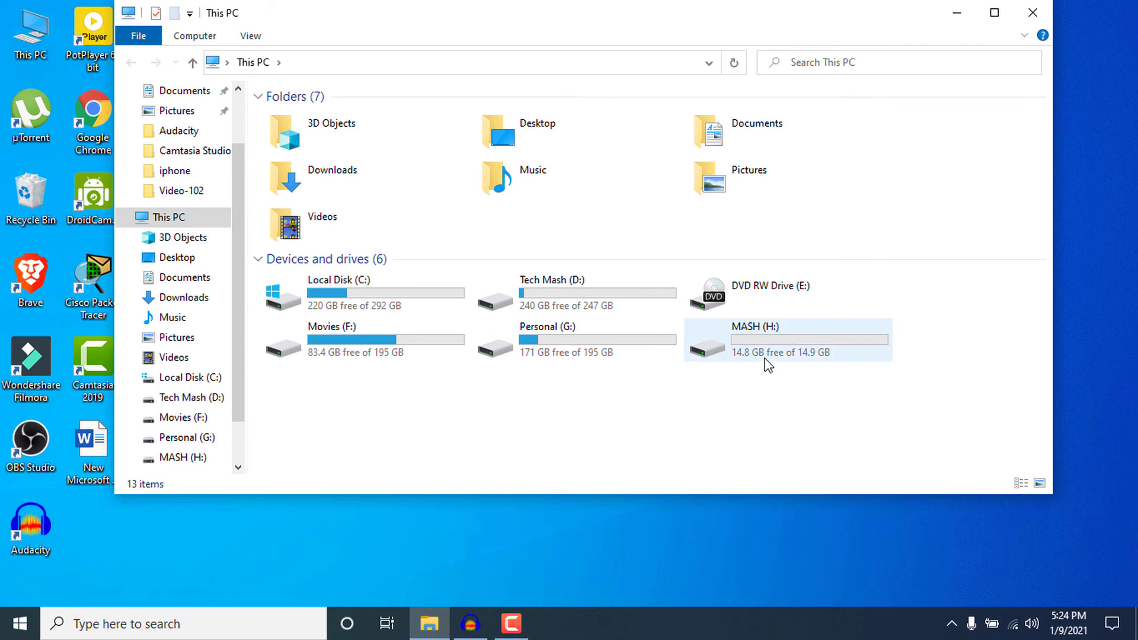
click(764, 359)
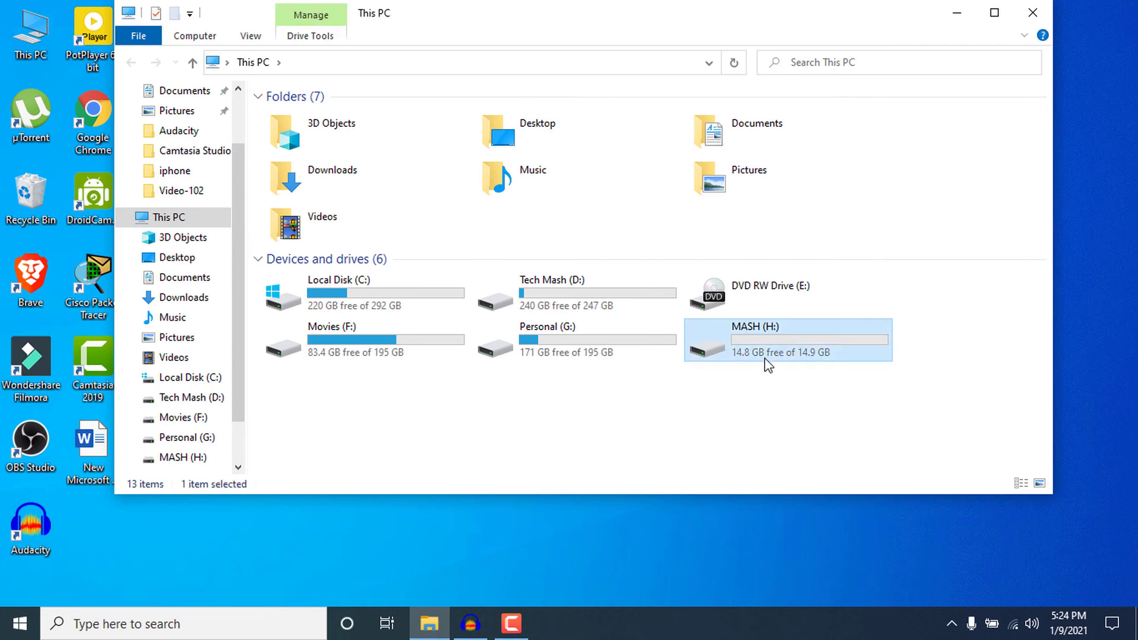
right_click(765, 358)
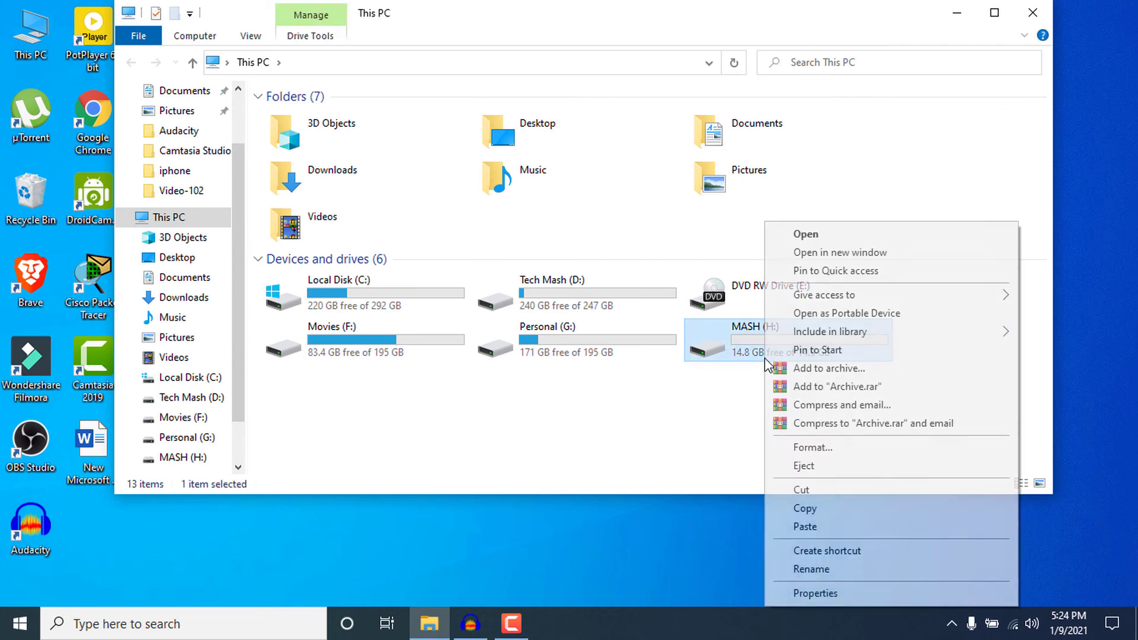
click(788, 595)
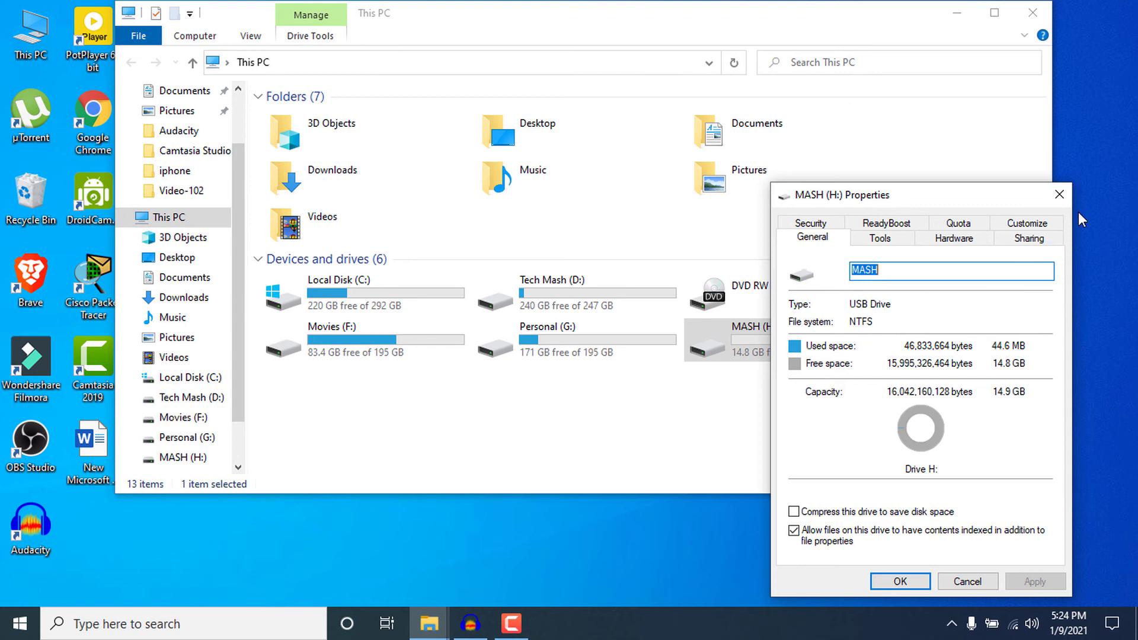
click(1068, 197)
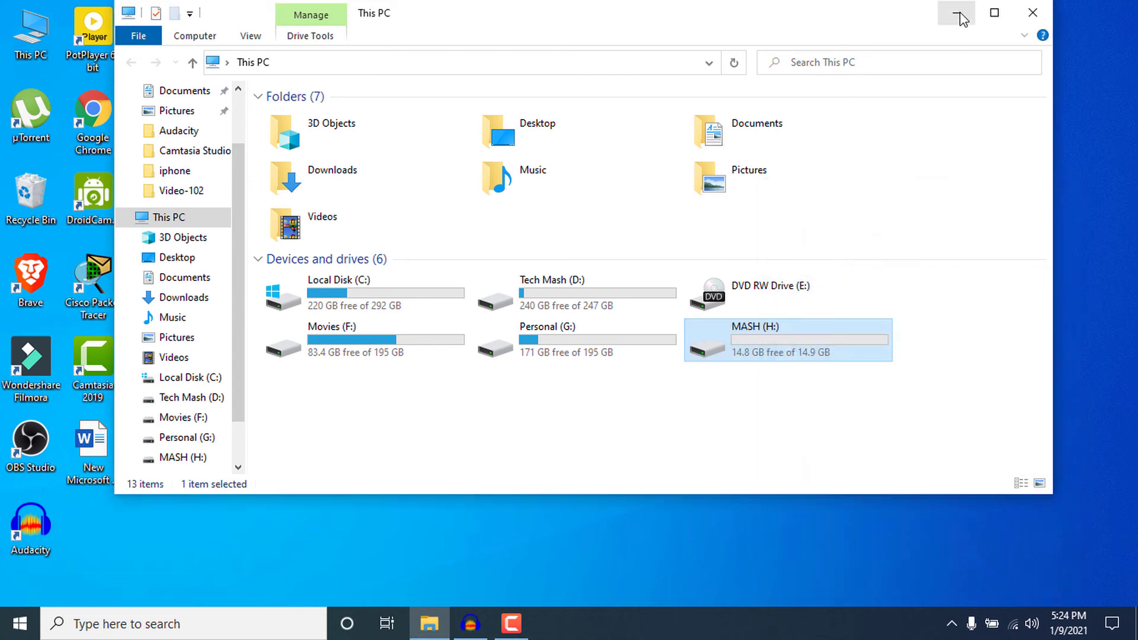
Copy the Wavefun Flex Pro review video from the desktop and paste it onto MASH (H:).
click(964, 20)
click(152, 20)
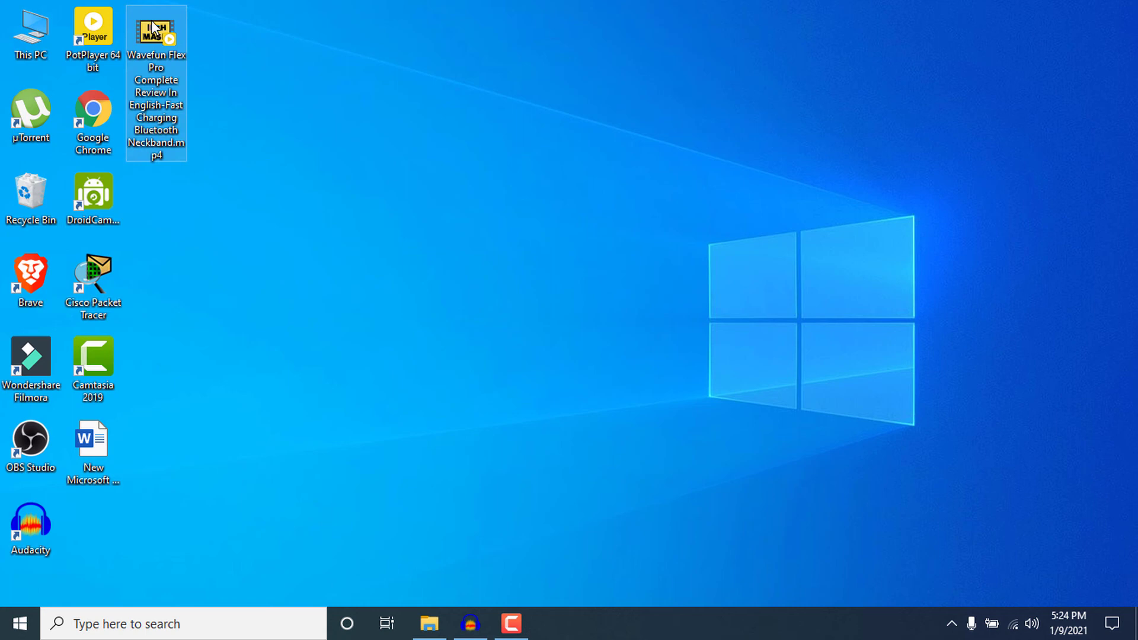
right_click(151, 20)
click(226, 310)
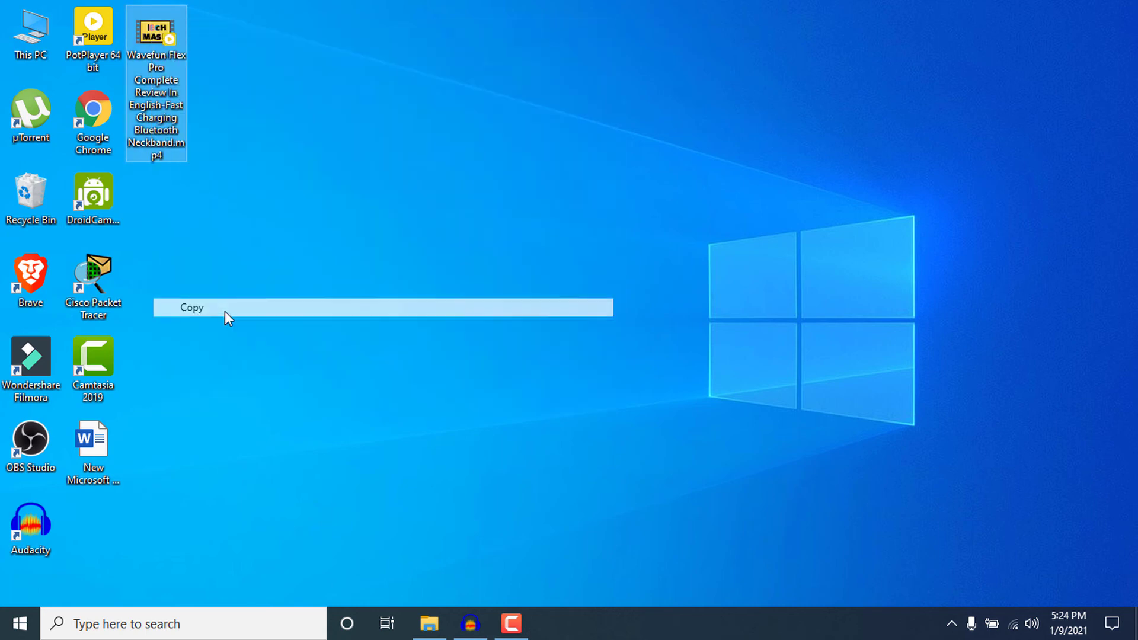
click(429, 623)
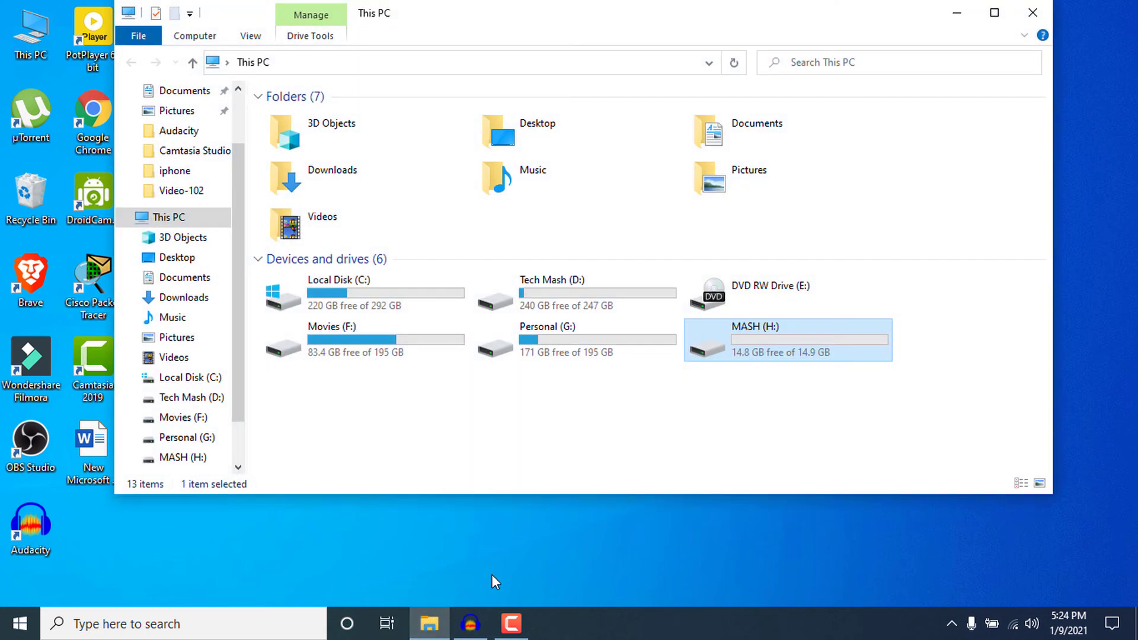
double_click(804, 349)
right_click(803, 344)
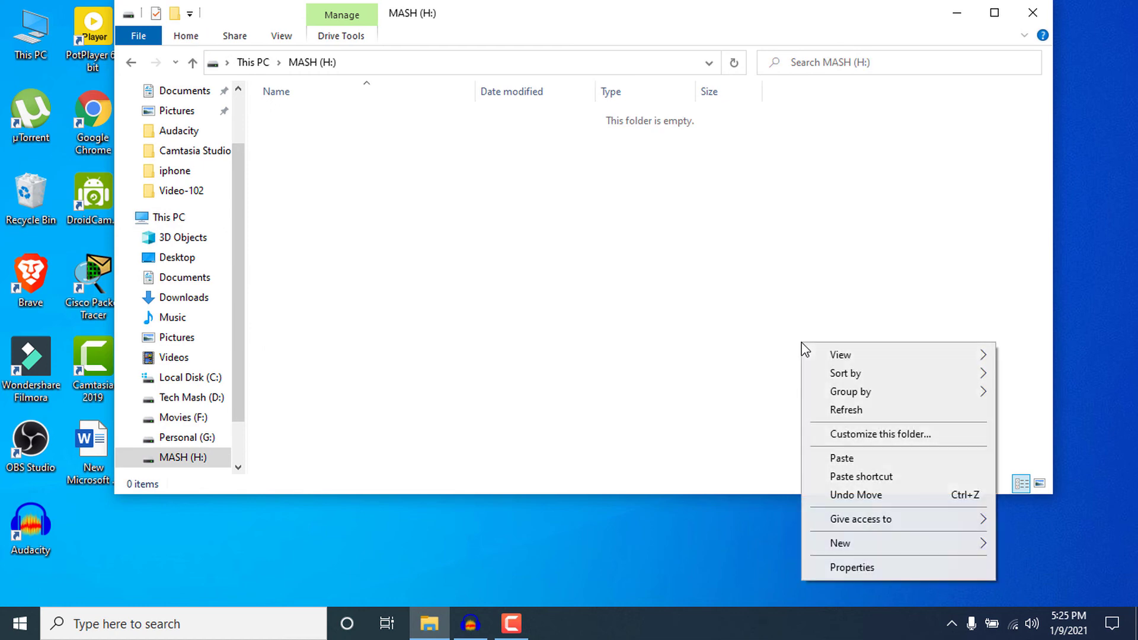
click(827, 464)
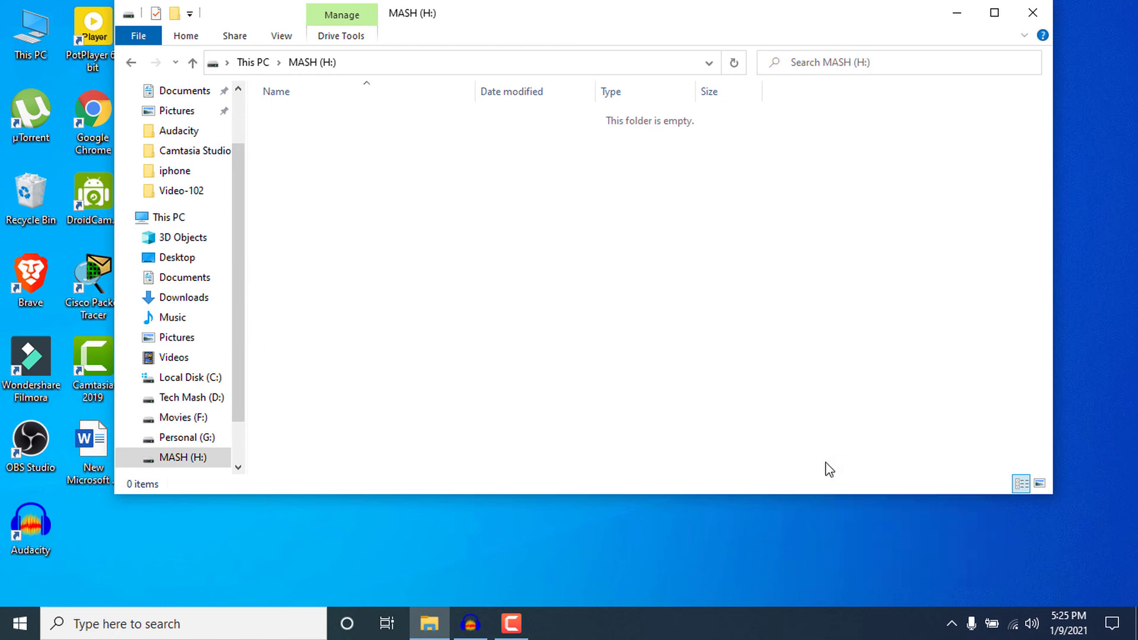